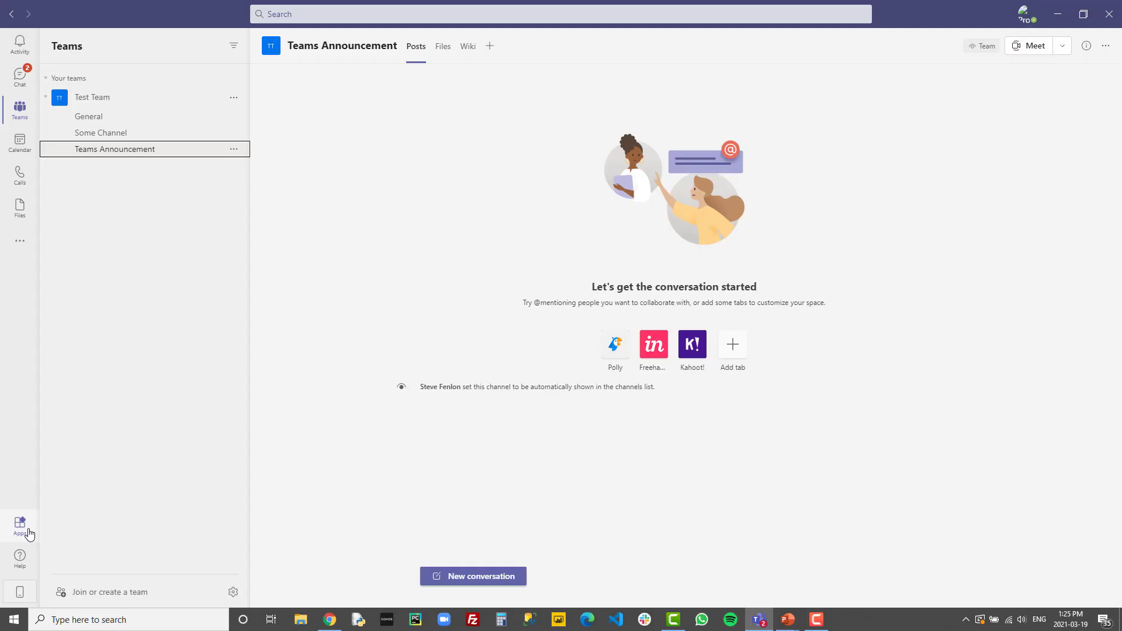
Find 'Easy Projects' in the Apps store and add it to Teams.
left_click(29, 534)
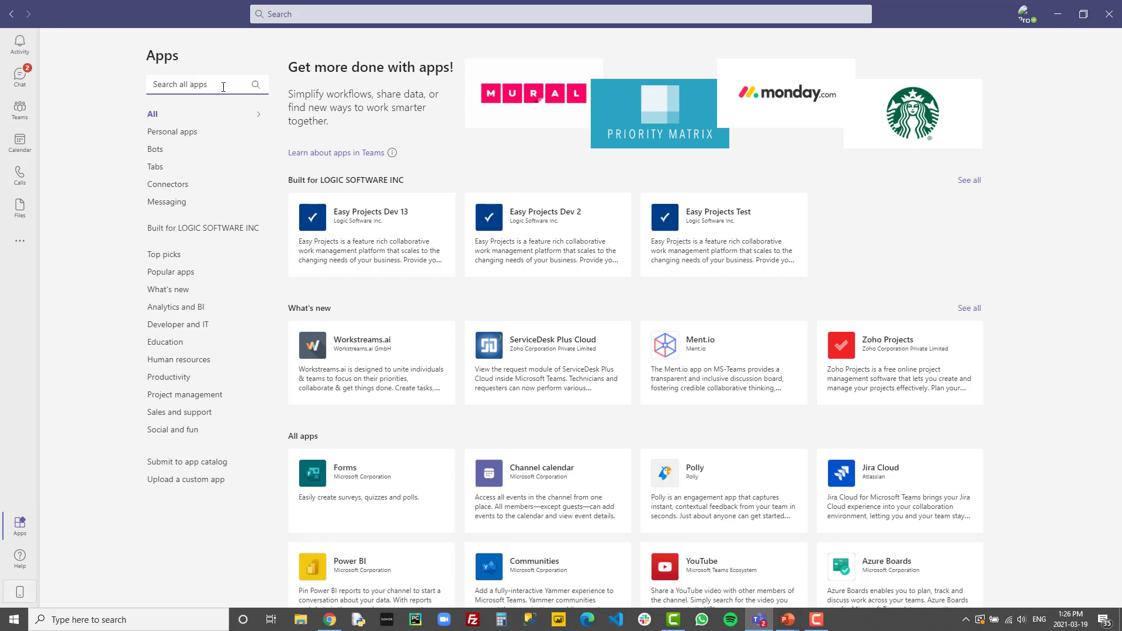
type("Easy Projects")
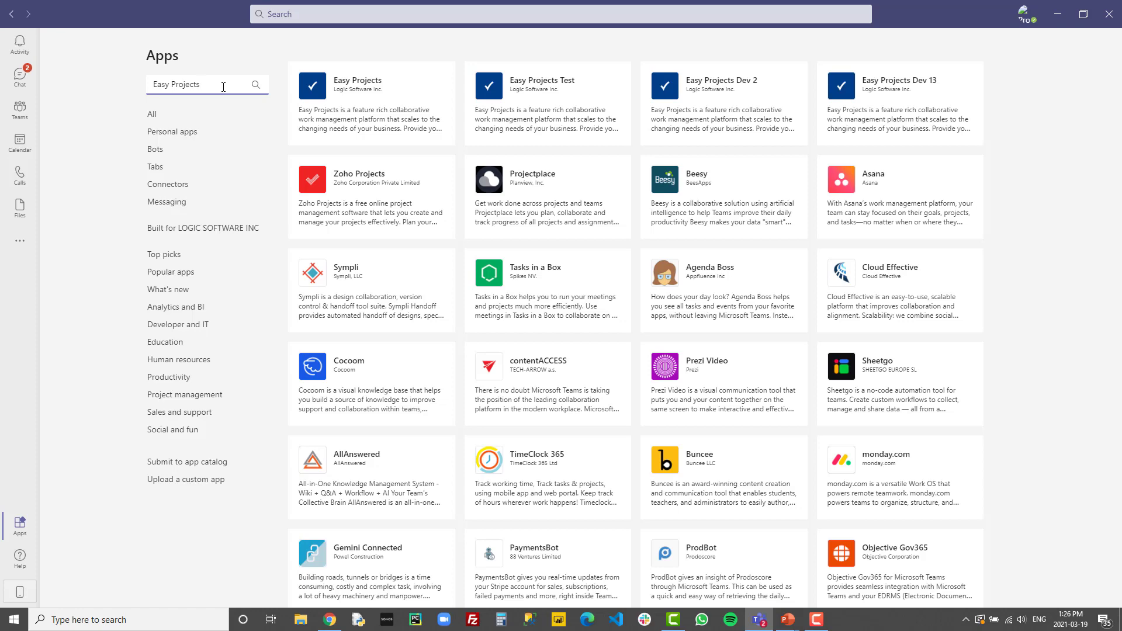
left_click(374, 101)
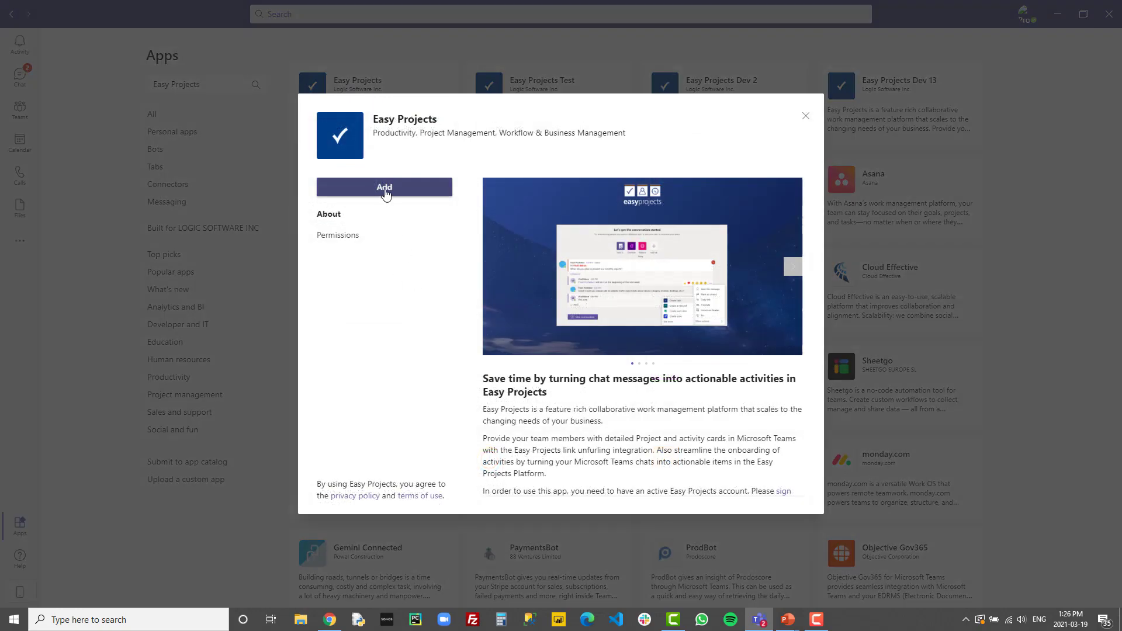
left_click(385, 192)
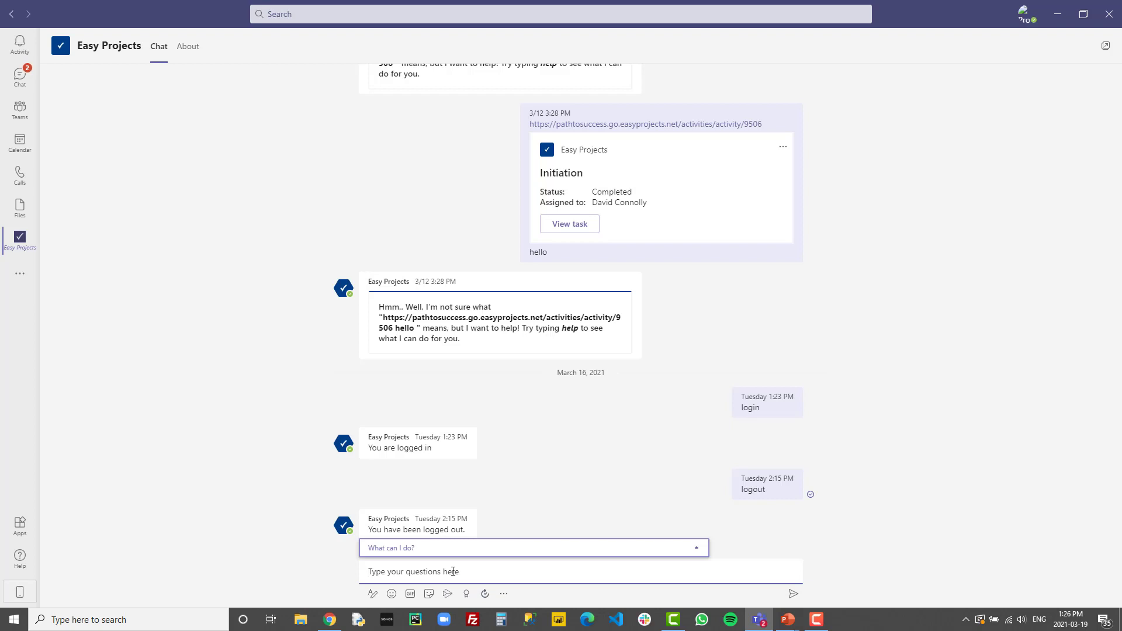
Send 'login' to the bot, enter the Easy Projects account name, and allow bot access.
type("login")
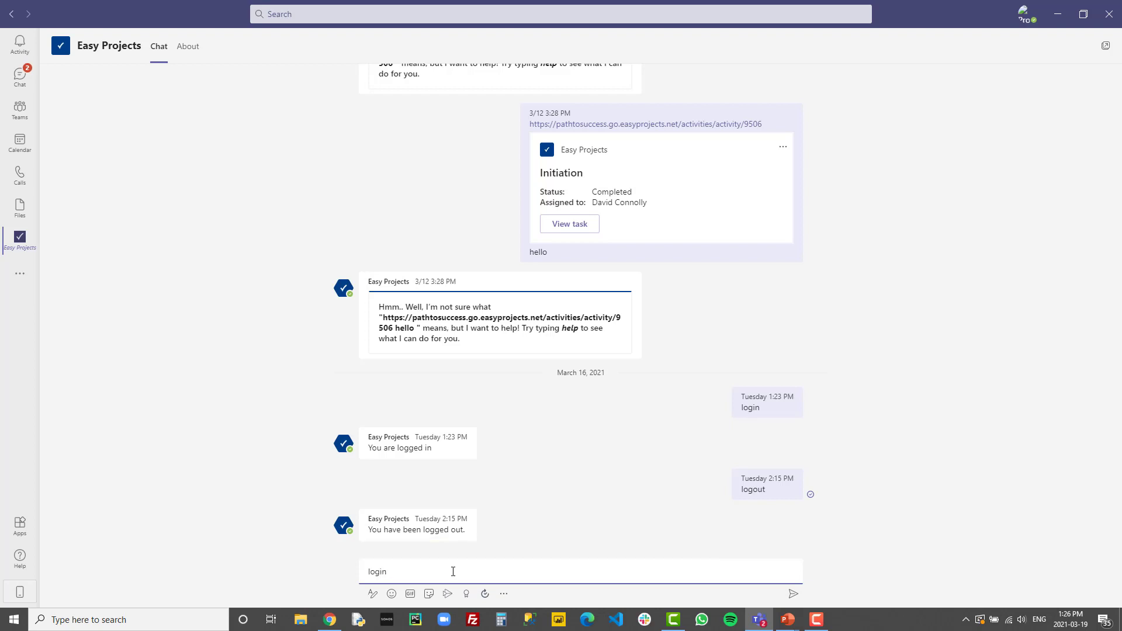
key("Return")
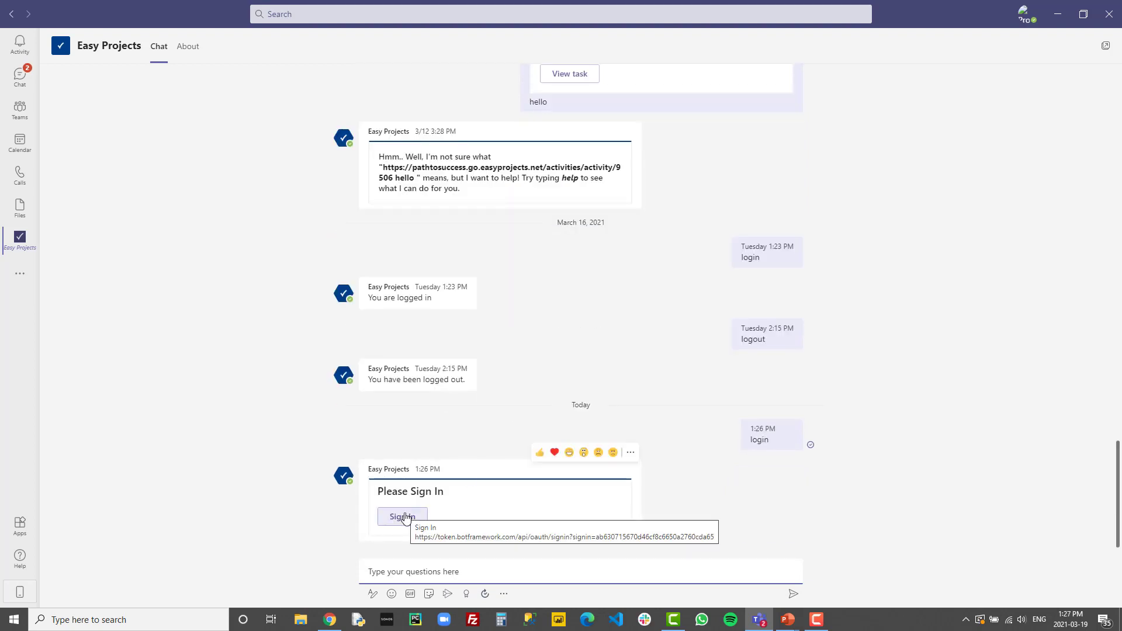
left_click(403, 517)
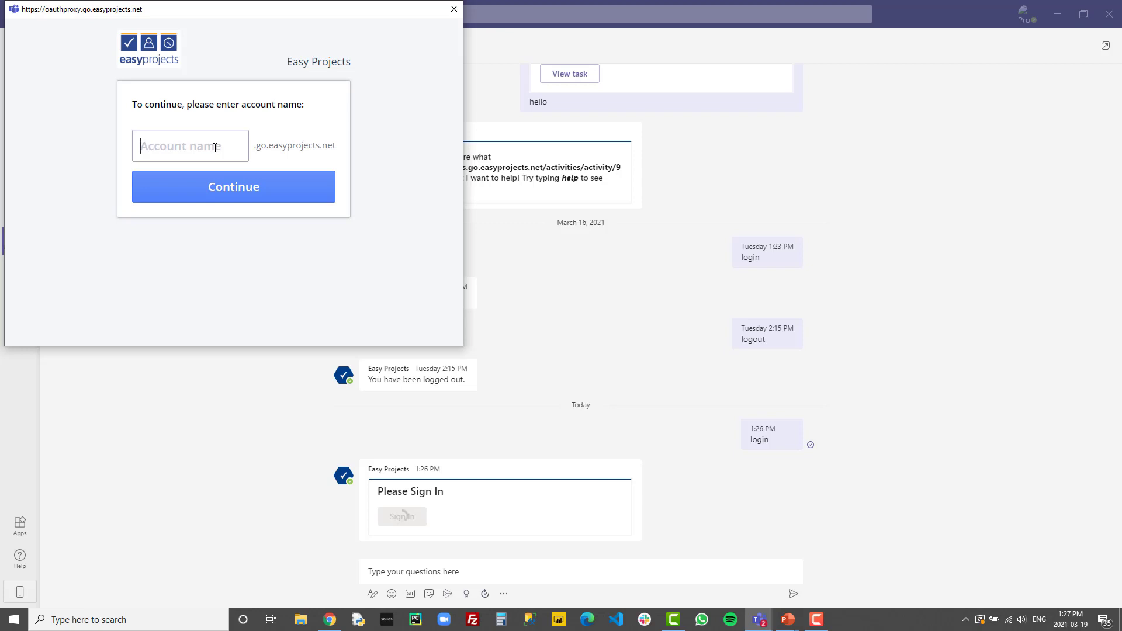
type("pathtosuccess")
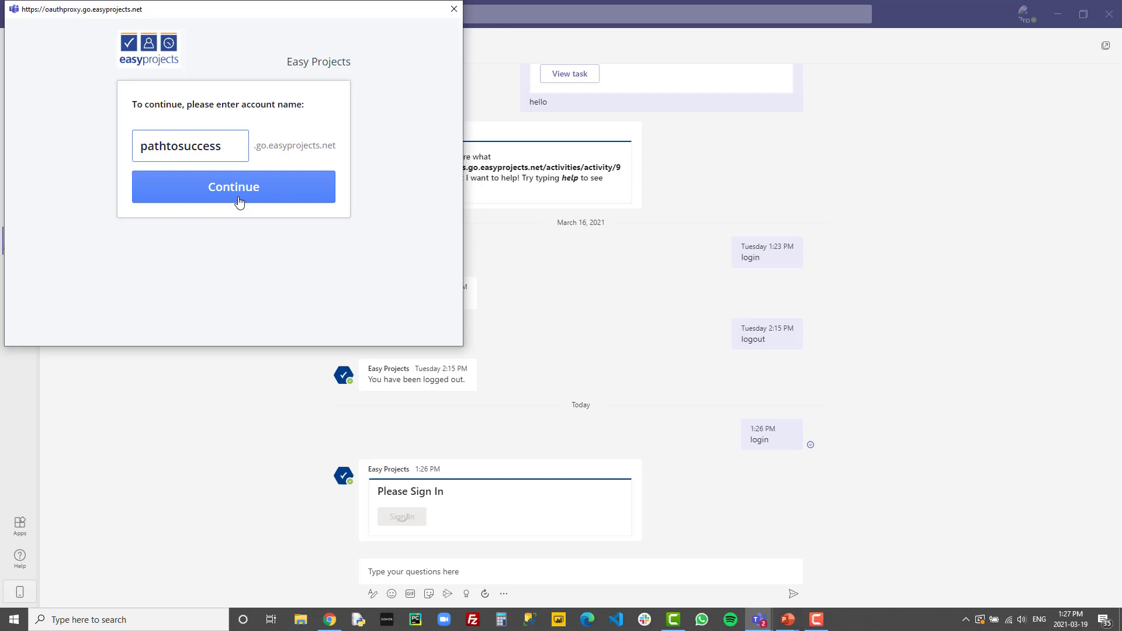
left_click(236, 197)
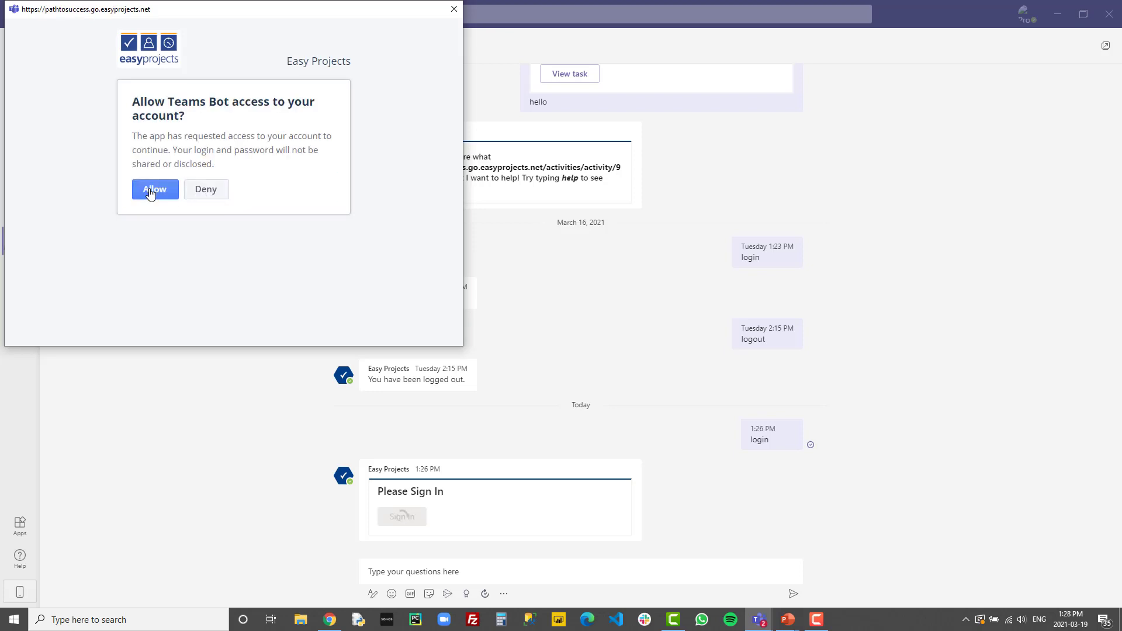
left_click(152, 191)
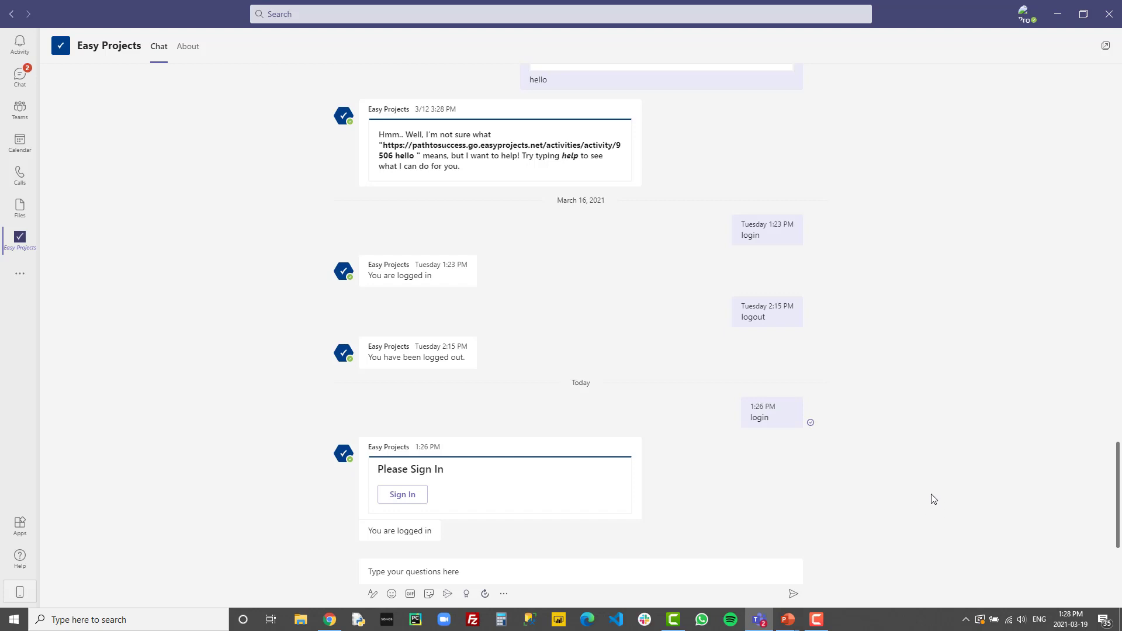
Pin Easy Projects to the app rail and paste an Easy Projects task link into the message.
right_click(23, 246)
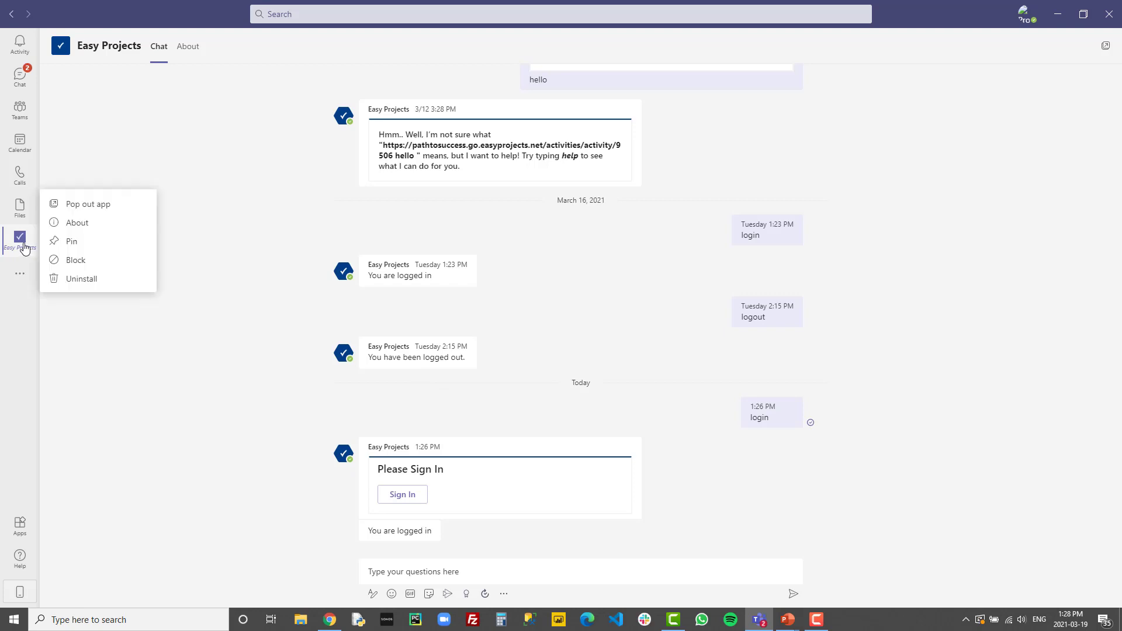
left_click(71, 241)
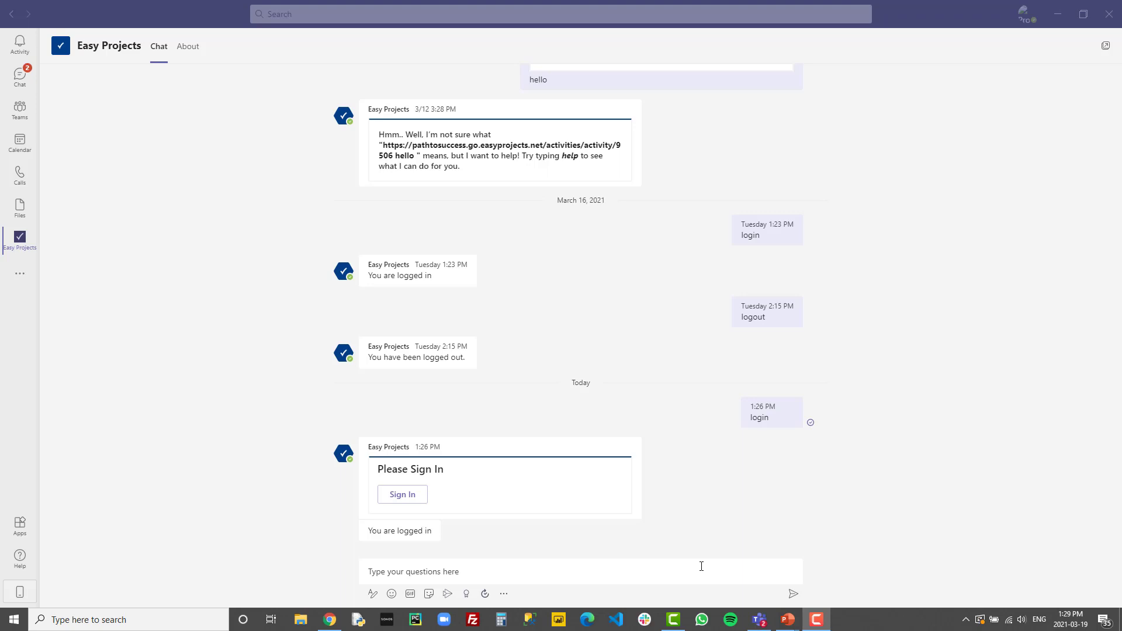
left_click(701, 565)
type("https://pathtosuccess.go.easyprojects.net/activities/activity/9631")
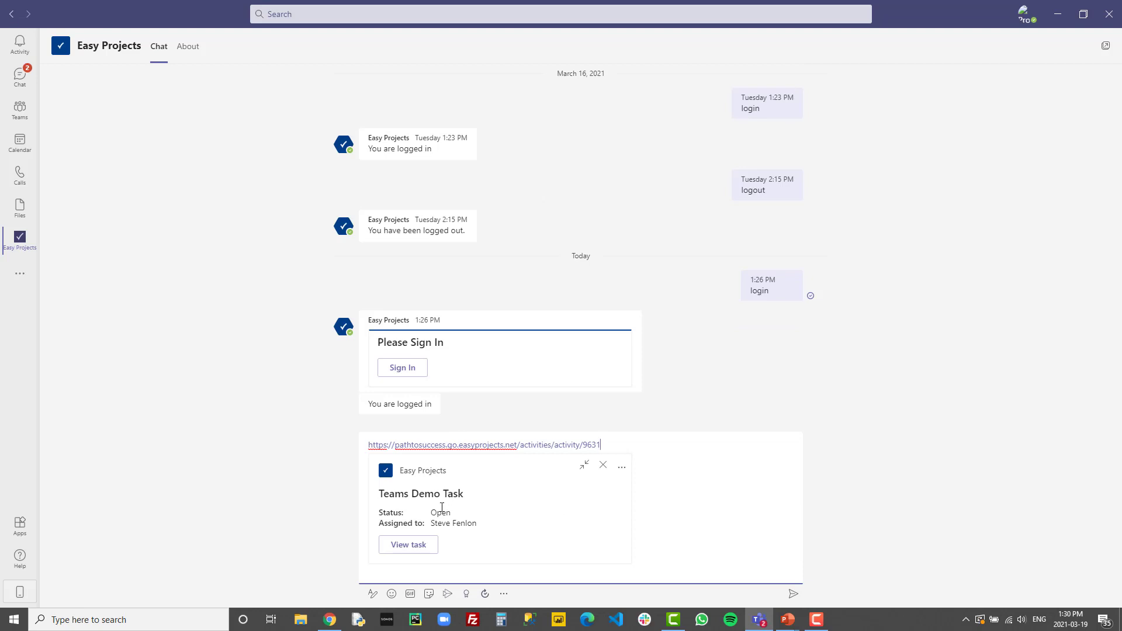
left_click(476, 523)
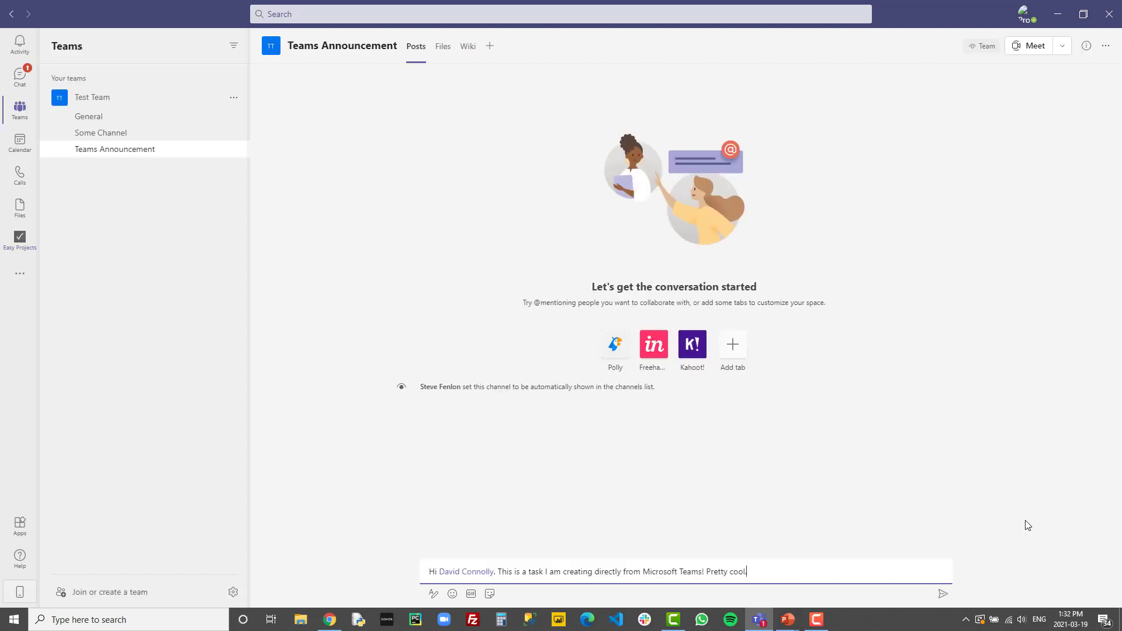
Post the drafted message in the Teams Announcement channel.
key("Return")
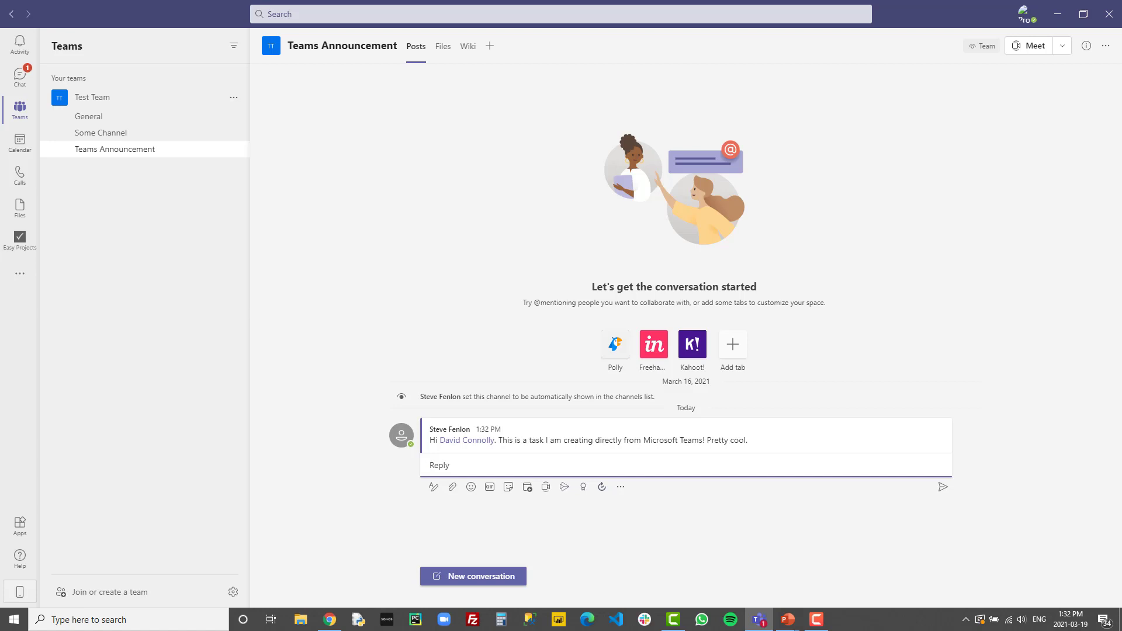
mouse_move(932, 436)
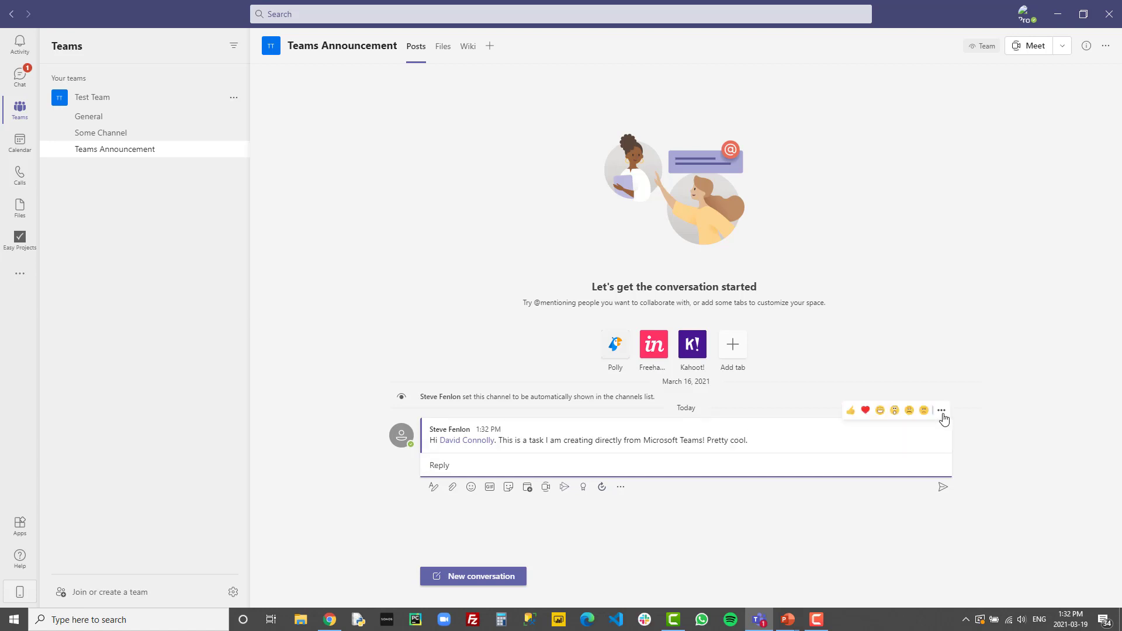
left_click(943, 415)
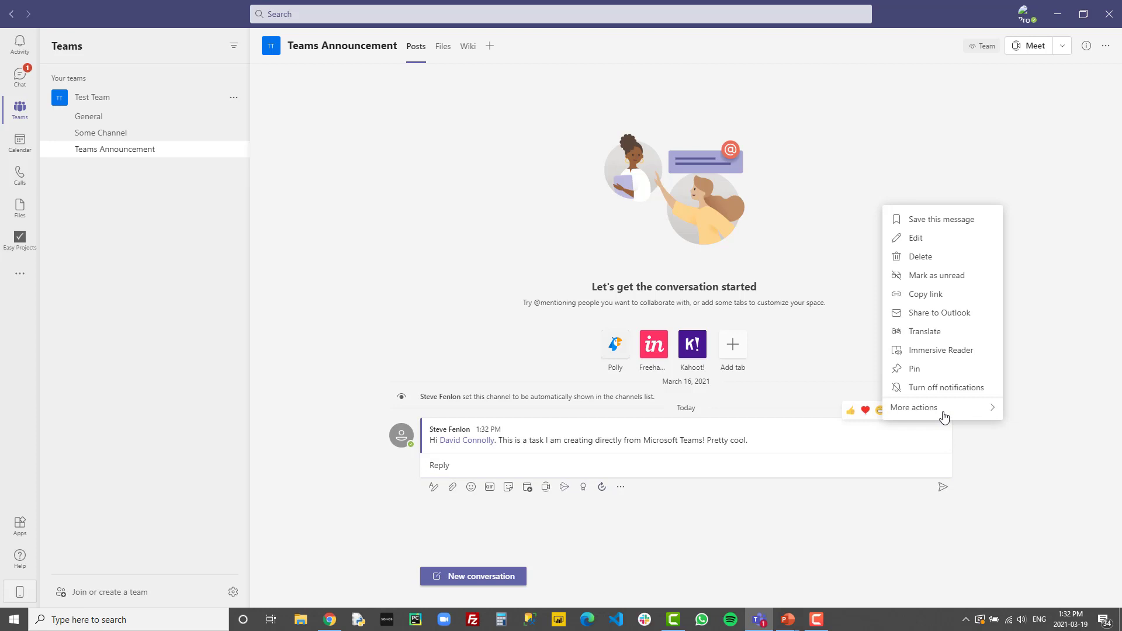
mouse_move(943, 415)
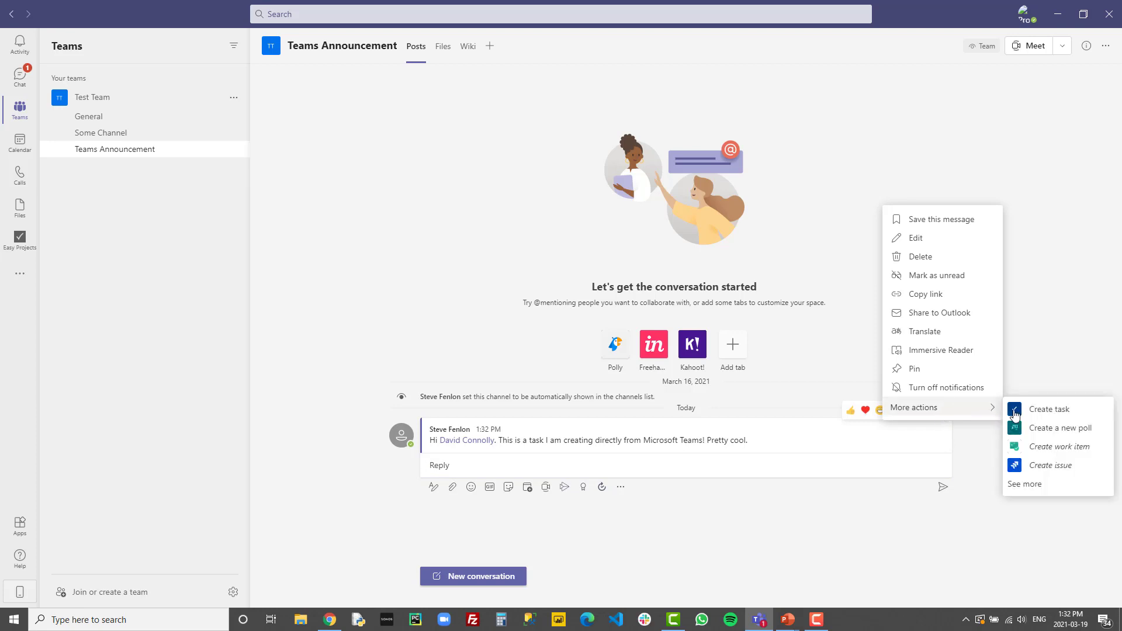
Create task 'Teams Task Creation Demo' in project Teams Test from the posted message.
left_click(1046, 412)
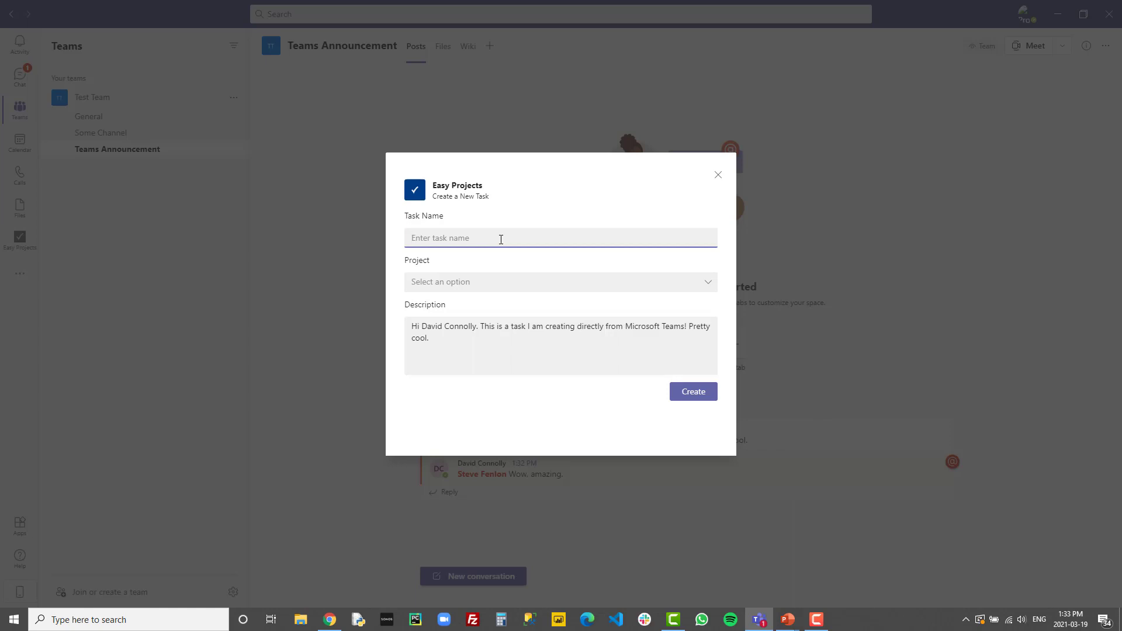
type("Teams Task Creation Demo")
key("Tab")
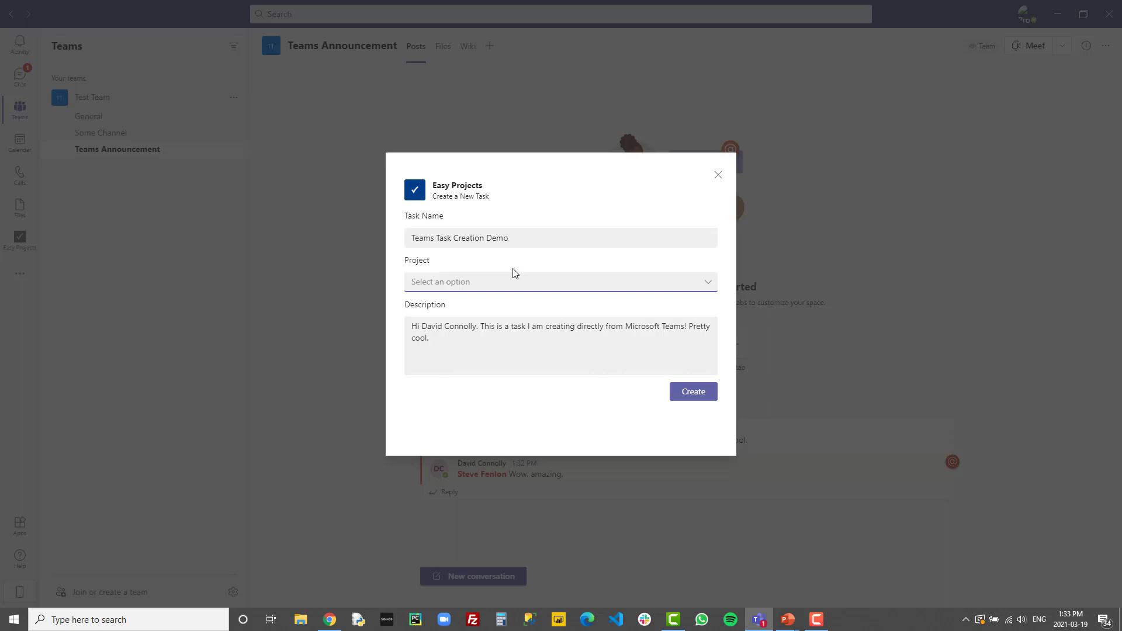
left_click(514, 284)
left_click(534, 329)
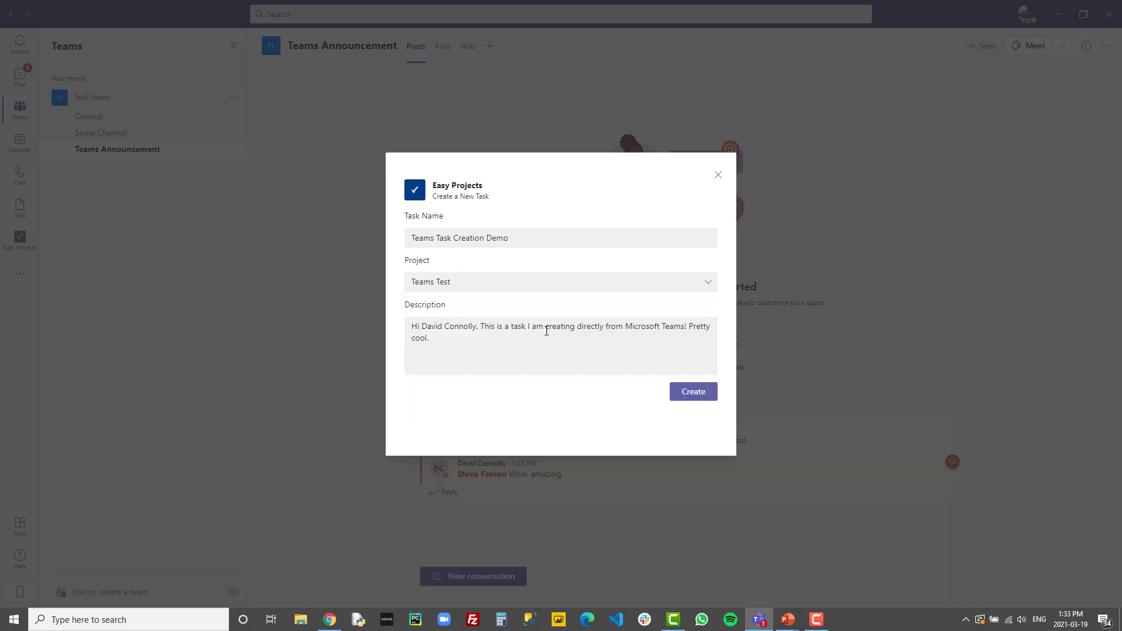
left_click(484, 341)
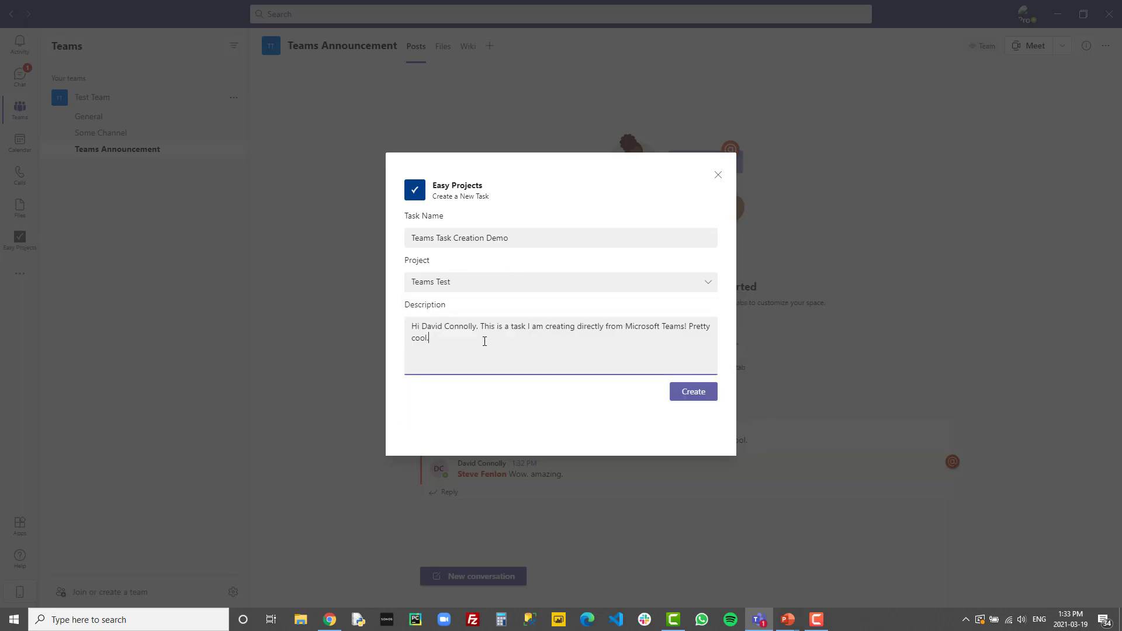
left_click(694, 391)
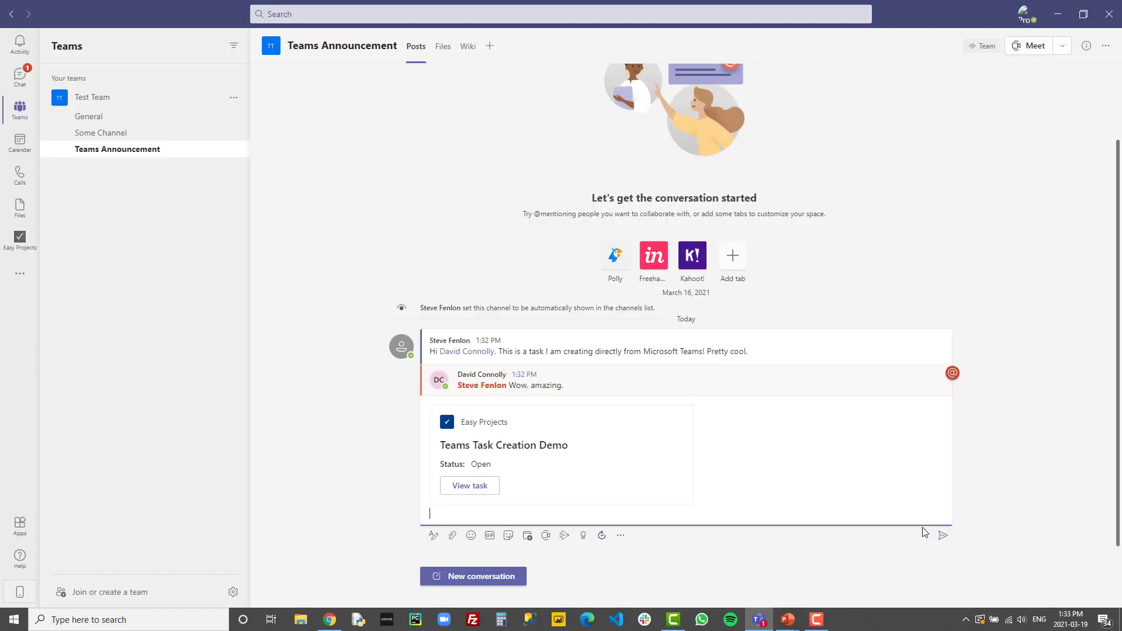
Reply with the task card, then post a budget-approval message with the Project 1 card attached.
left_click(943, 538)
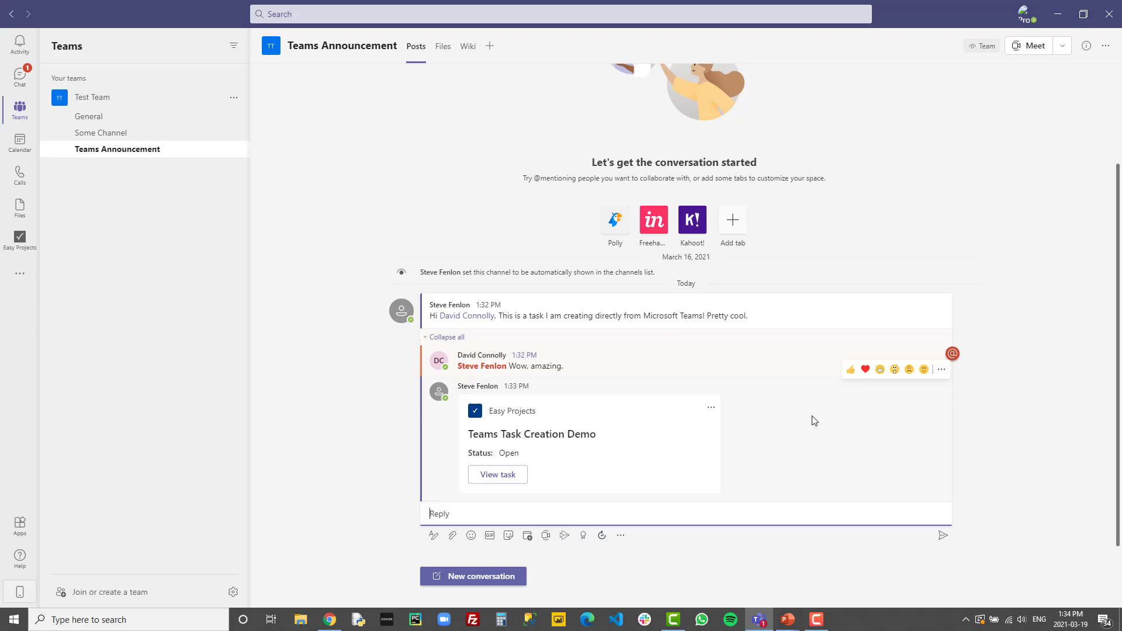
left_click(513, 480)
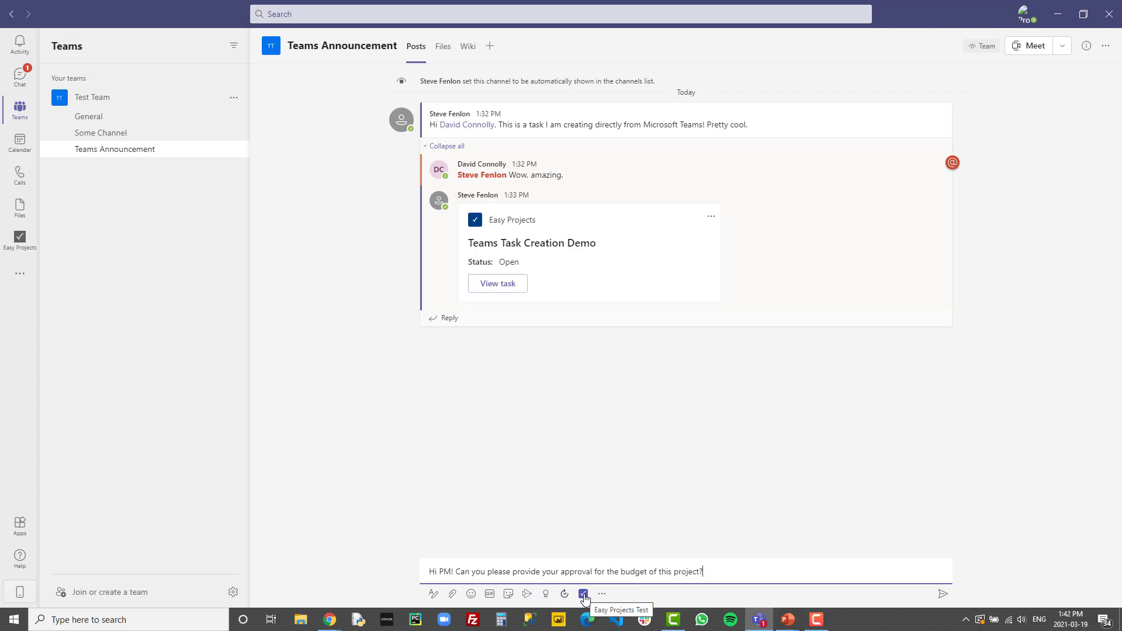
left_click(583, 595)
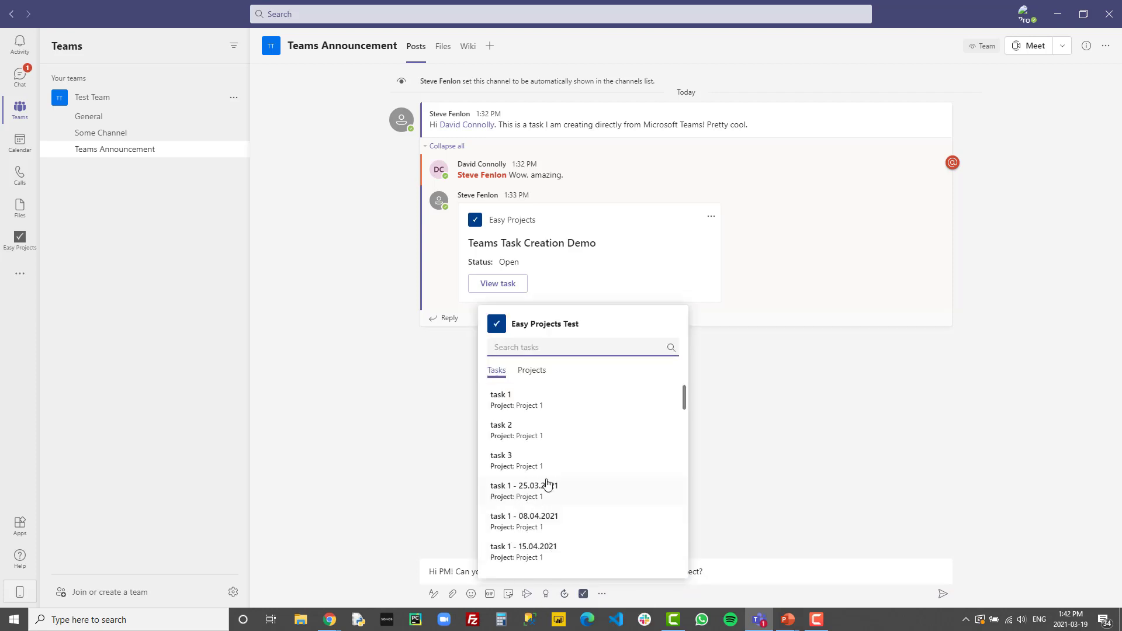
left_click(532, 370)
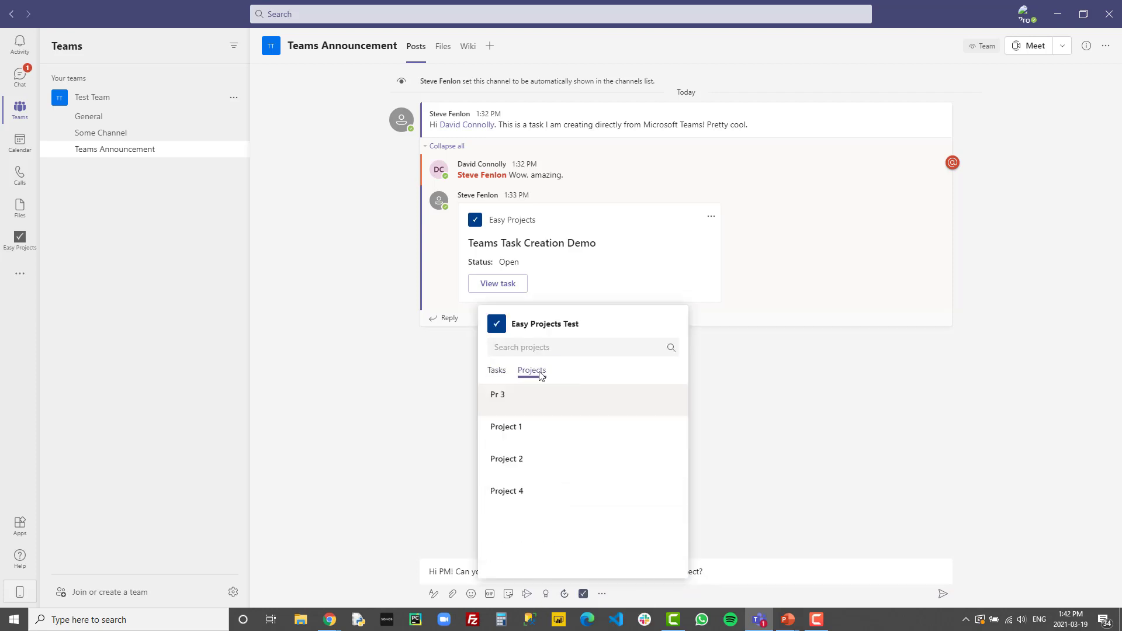
left_click(551, 431)
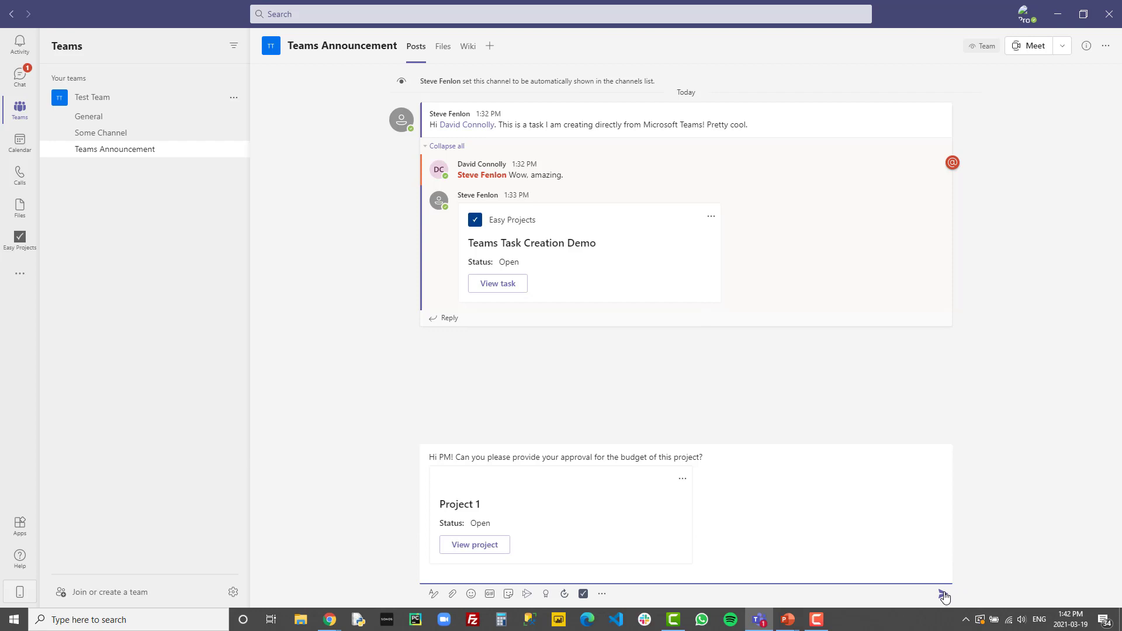
left_click(942, 594)
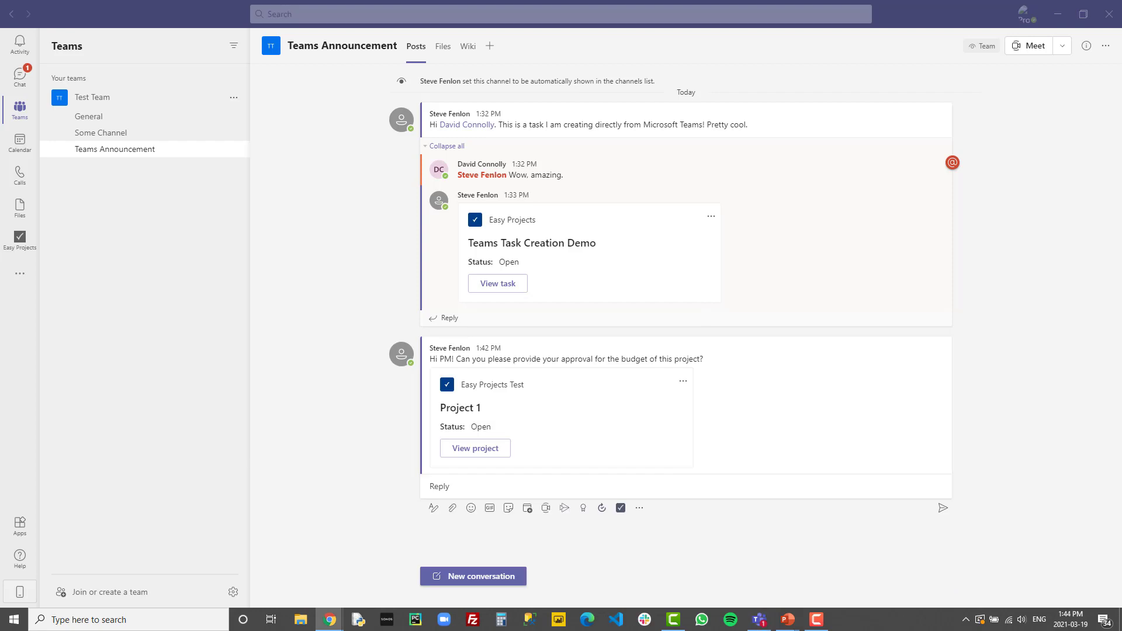